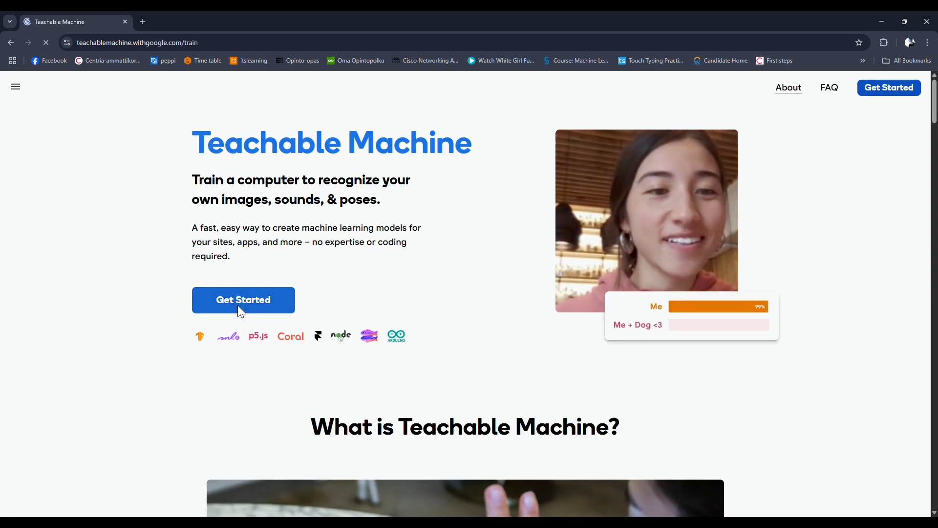
Start a new image project using the standard image model
click(238, 305)
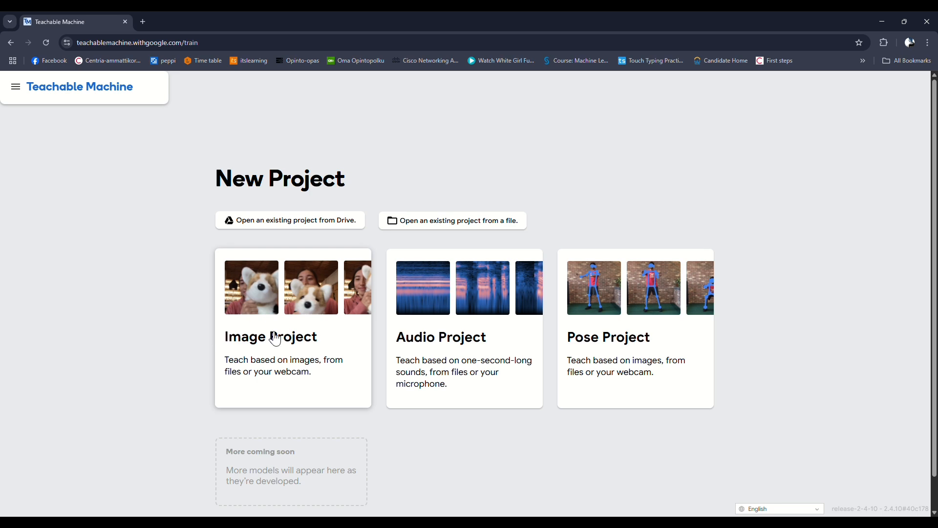
click(328, 336)
click(324, 332)
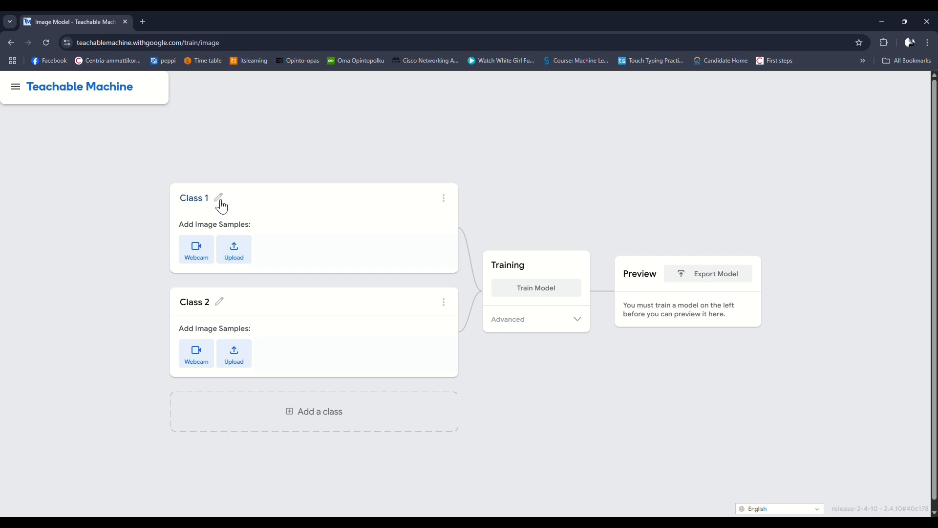
Add three extra classes, Class 3, Class 4 and Class 5, to the image project
click(311, 428)
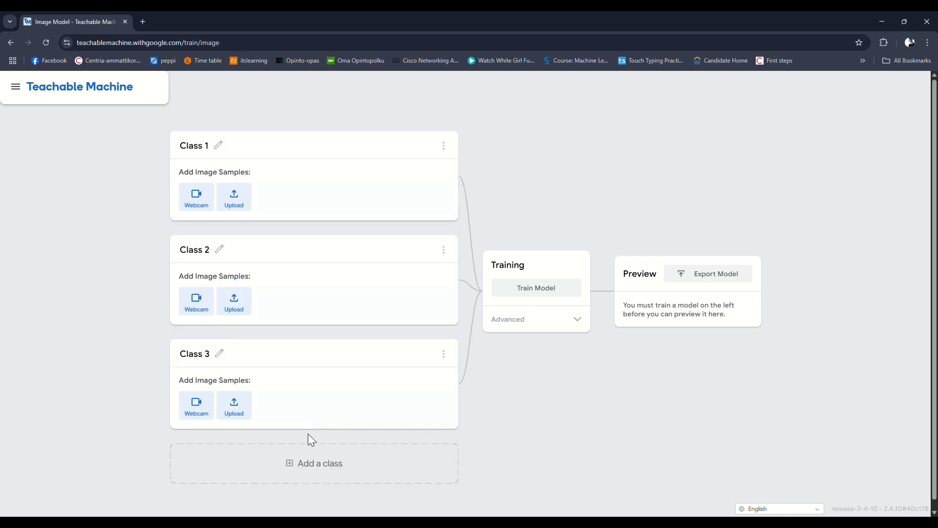
click(311, 462)
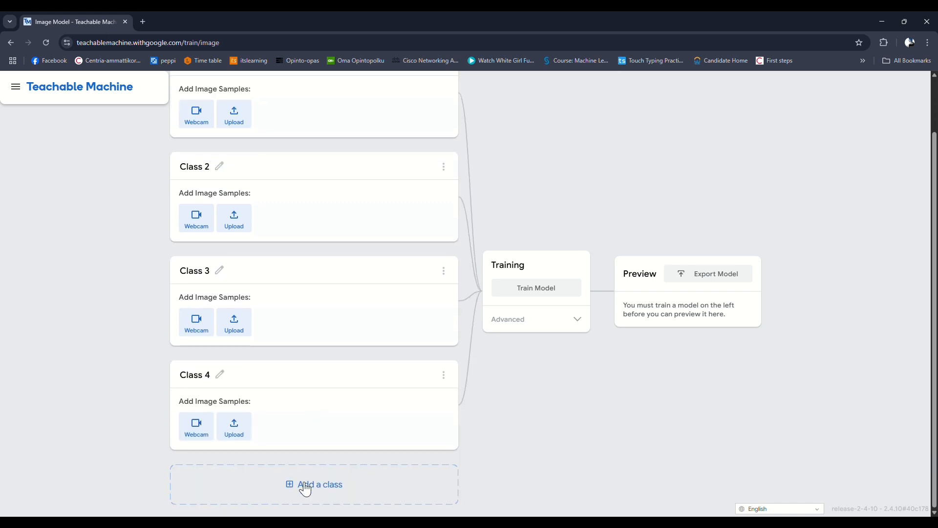
click(303, 488)
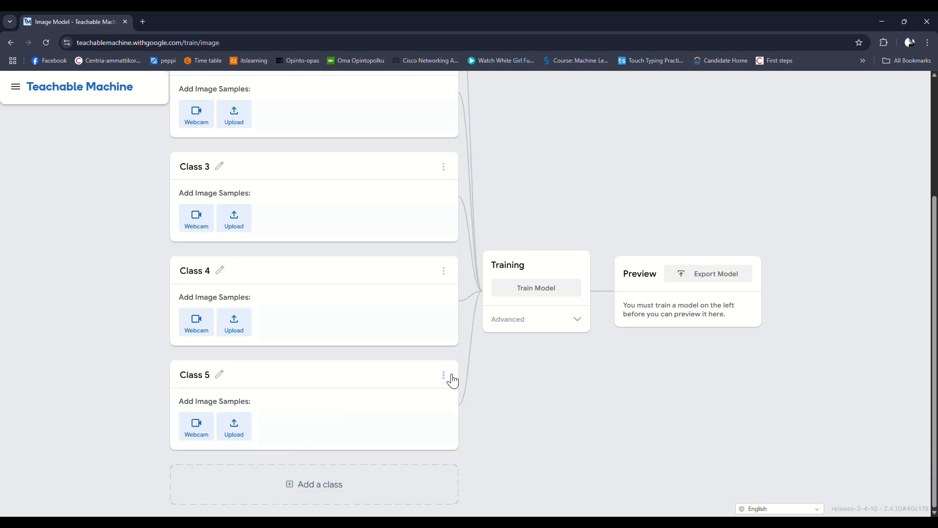
Delete Class 5, Class 3 and Class 4 from the project
click(449, 379)
click(427, 403)
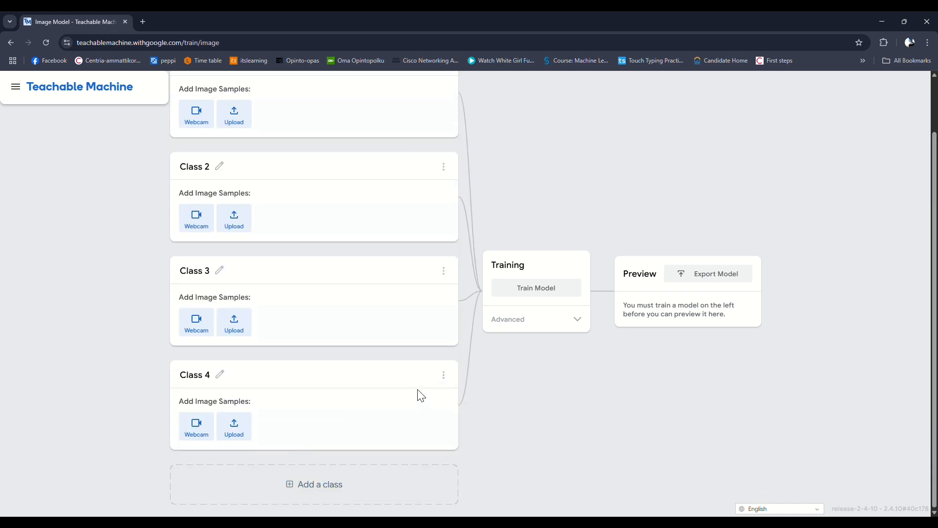
click(444, 281)
click(436, 292)
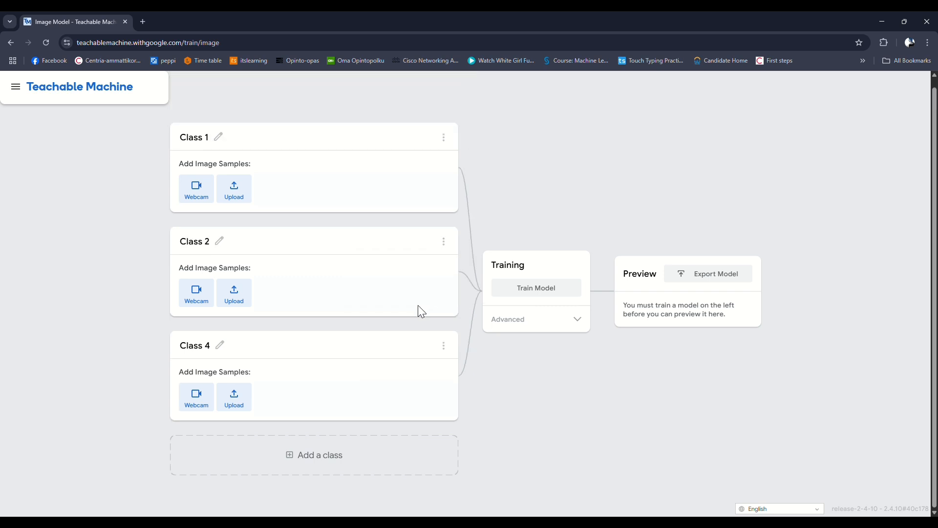
click(444, 346)
click(420, 365)
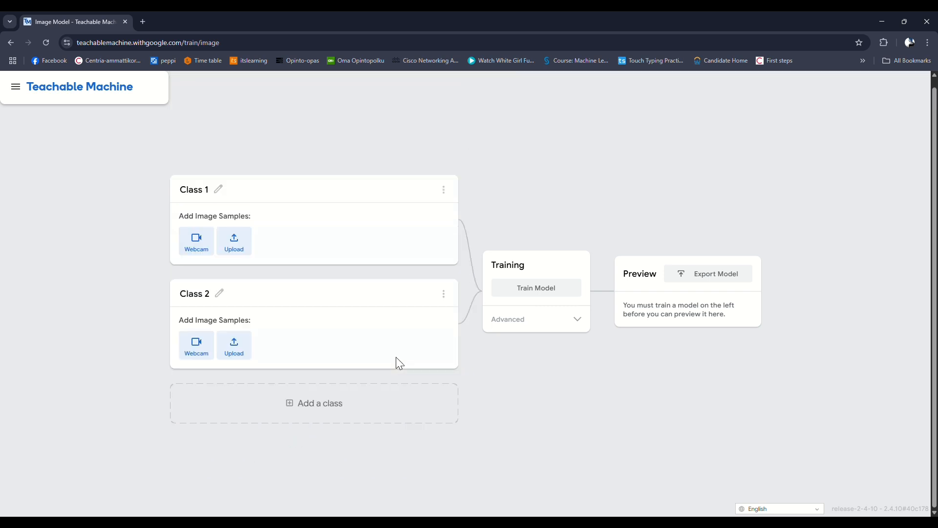
Open the file upload options for Class 2 and rename that class as Dog
click(234, 354)
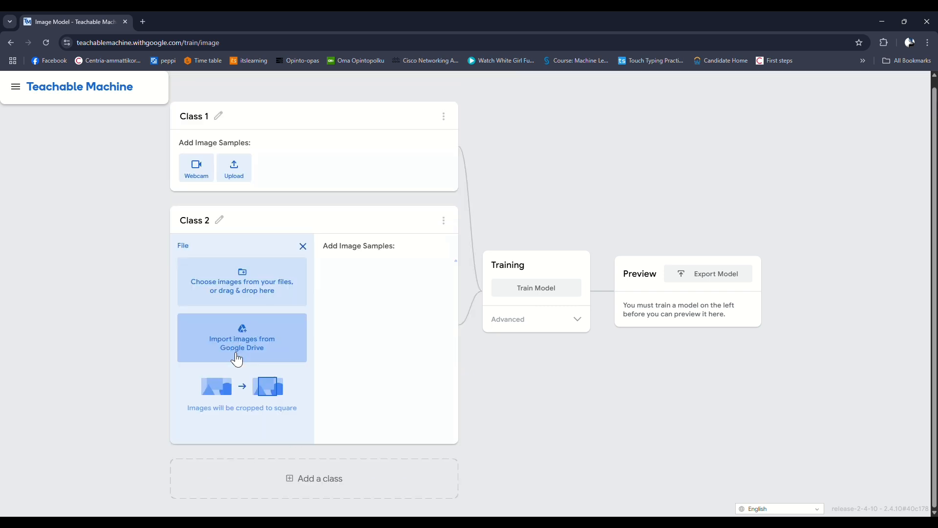
click(220, 223)
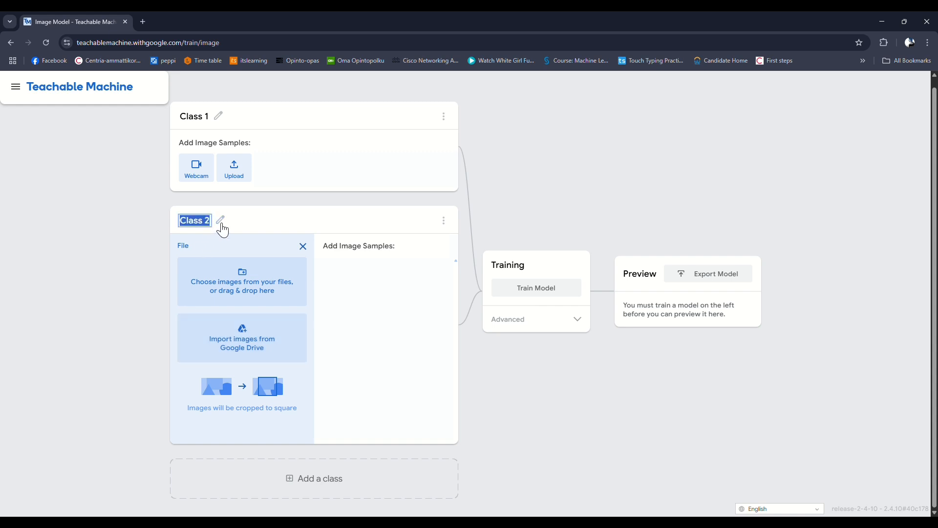
key(BackSpace)
text(Dog)
click(290, 220)
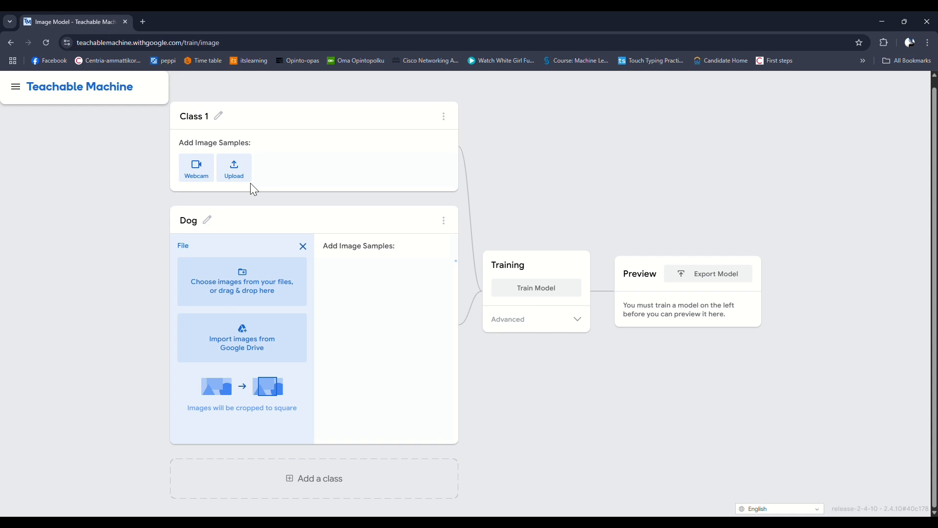
Rename Class 1 as Cat
click(219, 117)
click(216, 122)
key(BackSpace)
key(BackSpace)
key(BackSpace)
key(BackSpace)
key(BackSpace)
key(BackSpace)
text(at)
click(600, 156)
Upload seven dog pictures from files to the Dog class and nine cat pictures to the Cat class
click(215, 283)
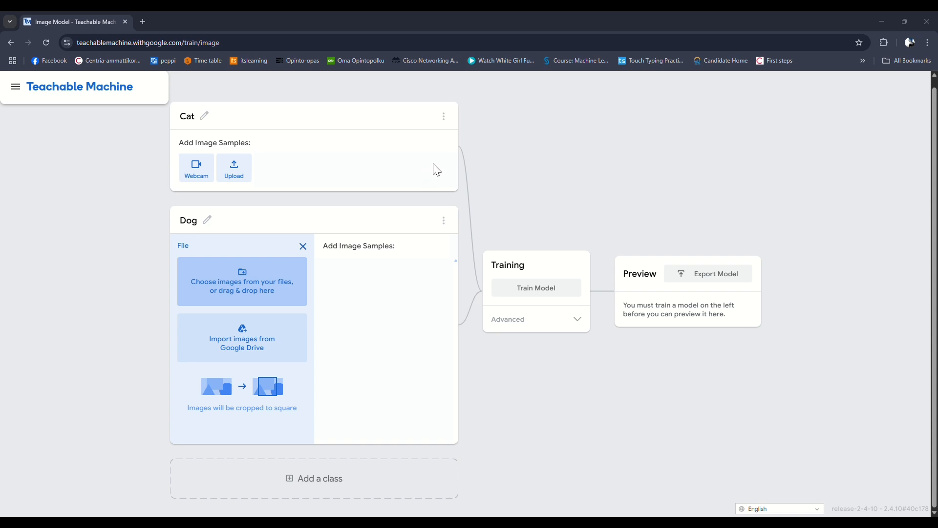
drag(110, 98, 387, 251)
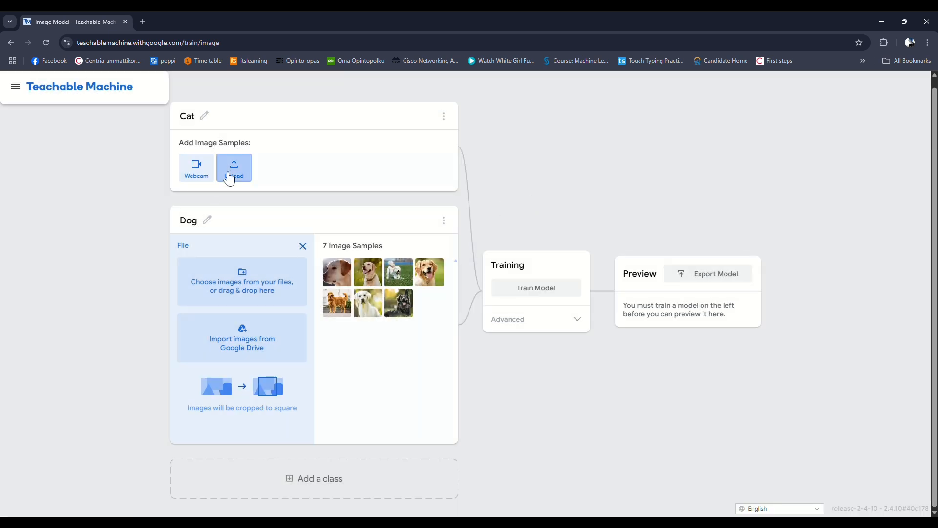
click(230, 177)
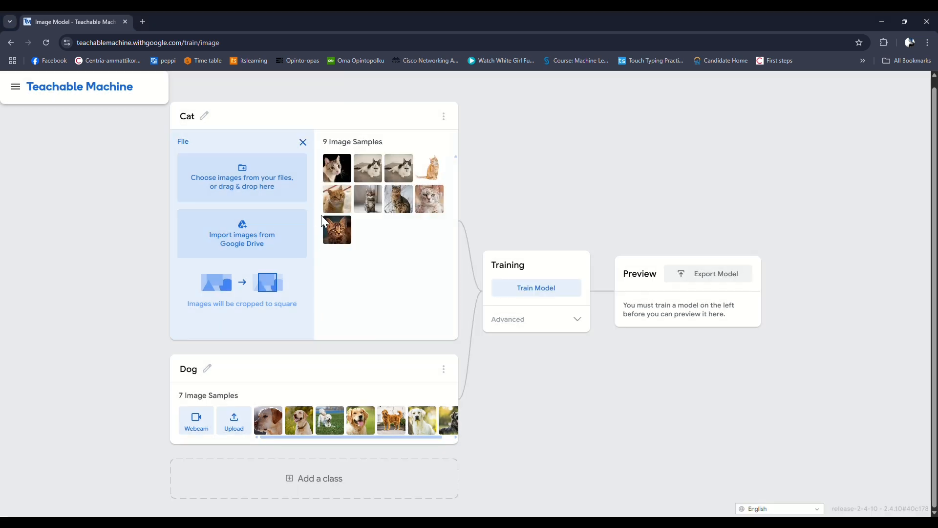
Train the model on the Cat and Dog samples and set the preview input to File
mouse_move(410, 168)
click(532, 291)
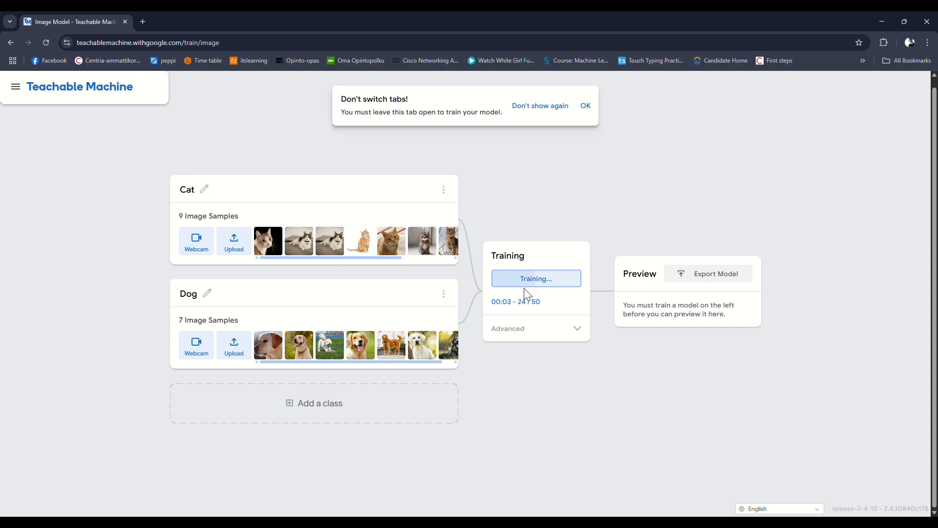
click(585, 106)
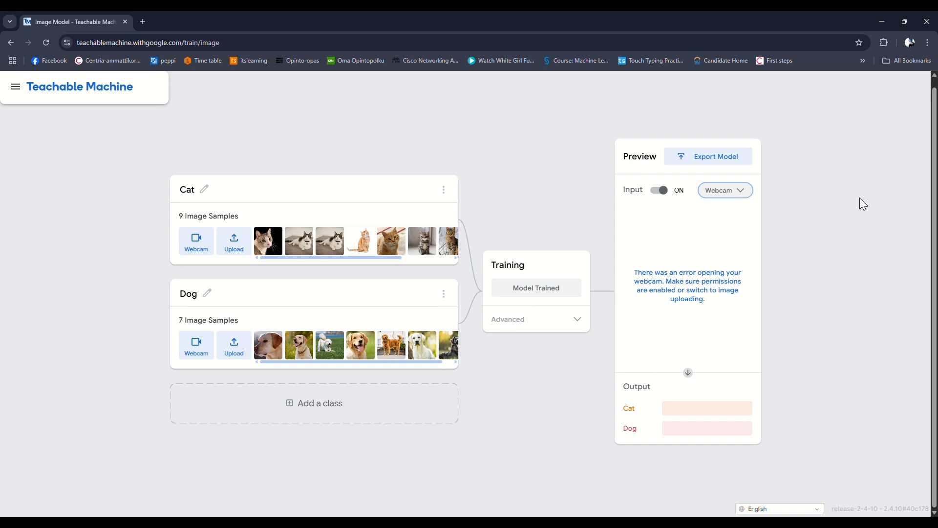
click(732, 223)
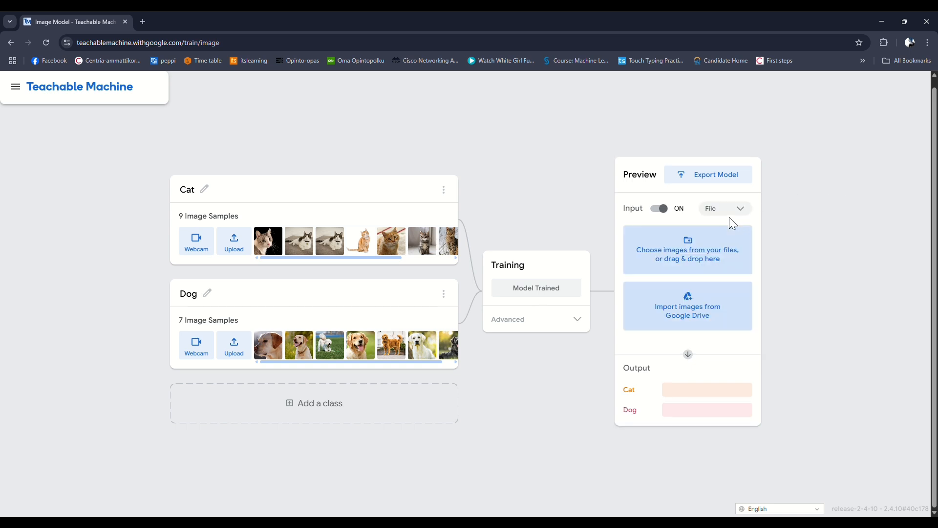
Search Google Images for "cat" in a new browser tab and download Wikipedia's tabby cat picture
click(143, 22)
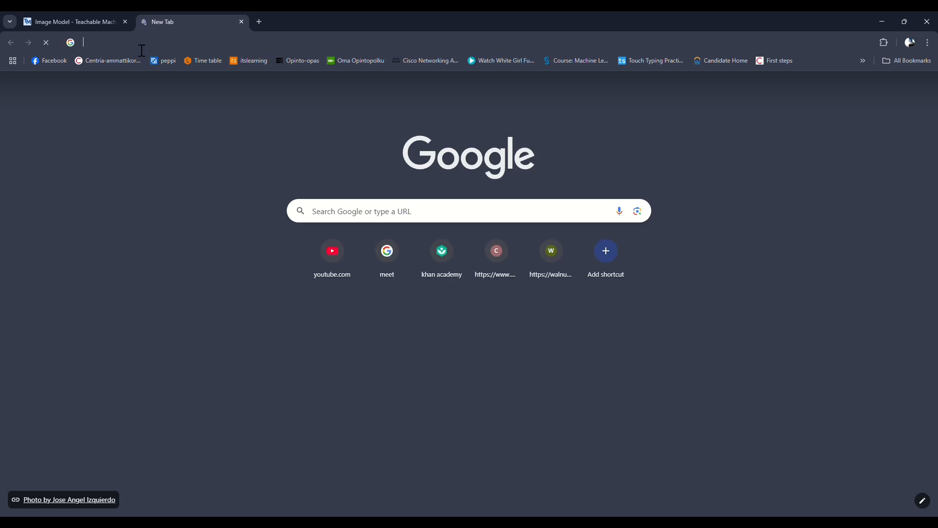
text(cat)
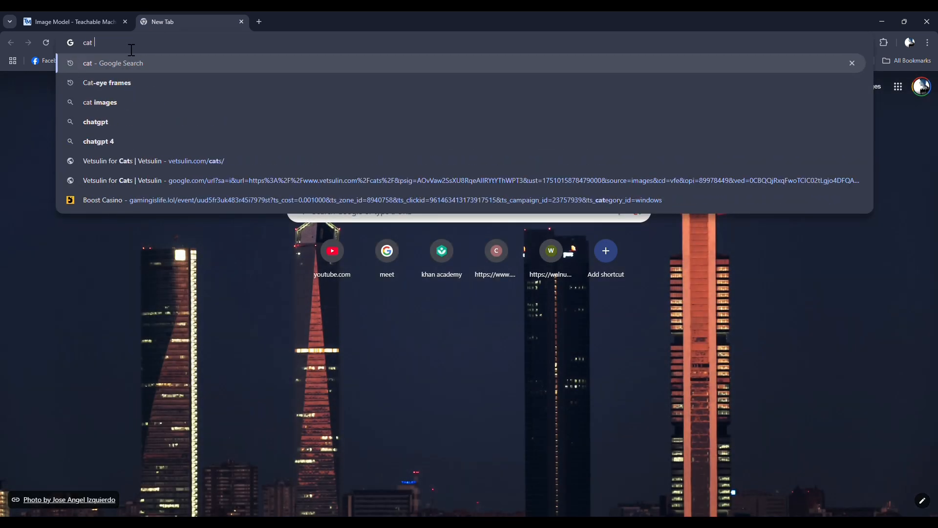
key(Return)
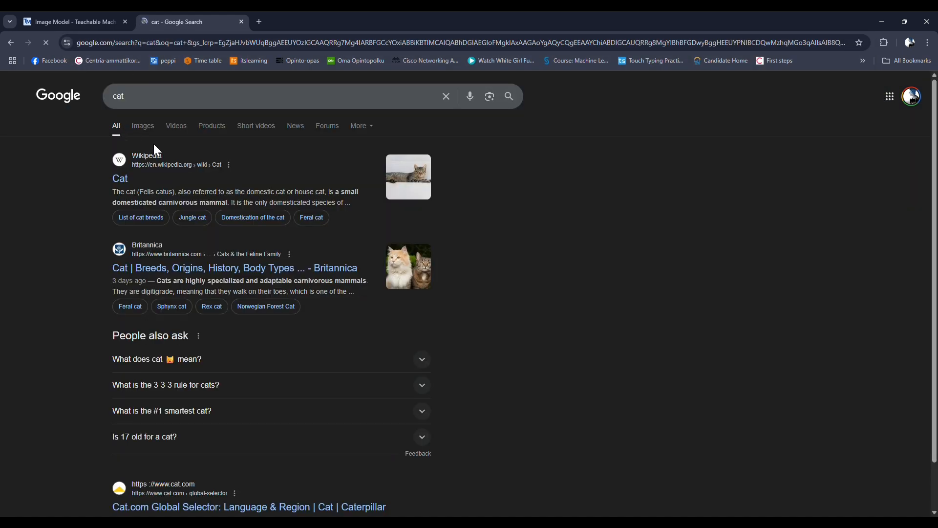
click(146, 126)
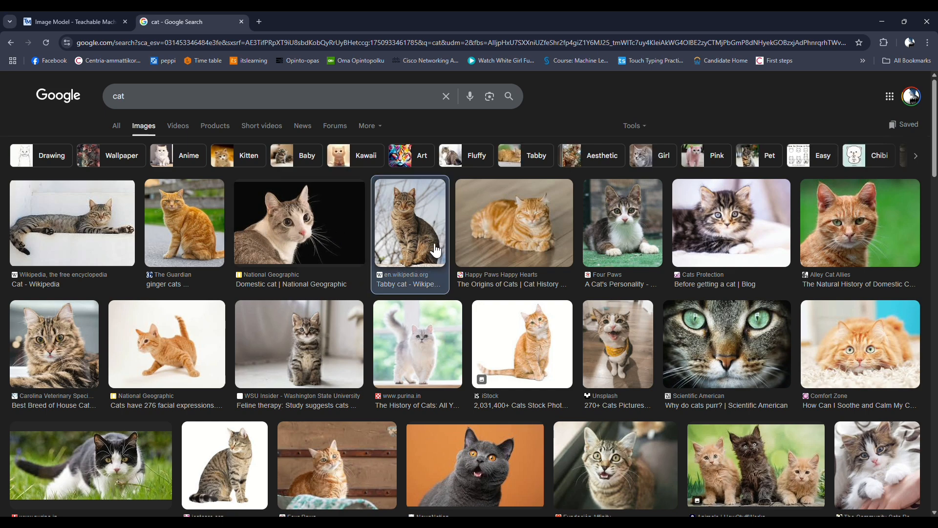
click(436, 250)
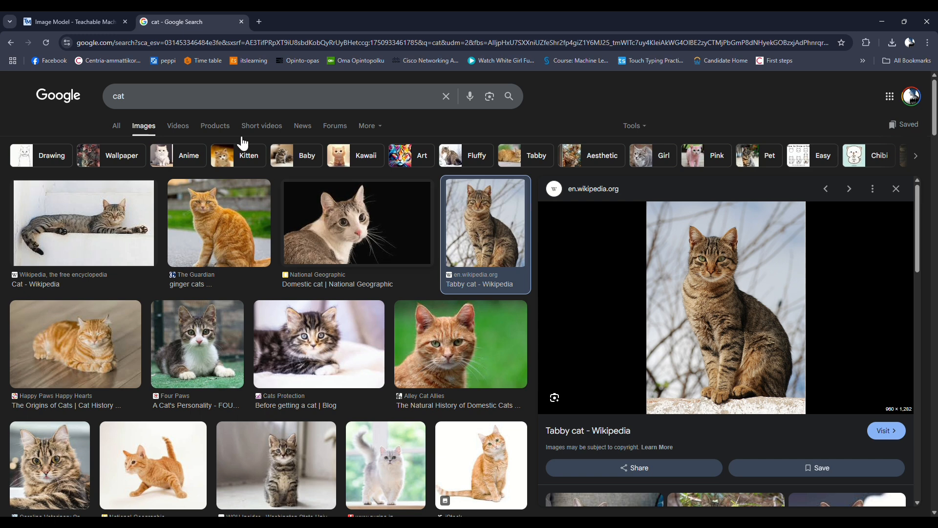
Return to Teachable Machine and test the trained model with the downloaded tabby cat picture
click(65, 14)
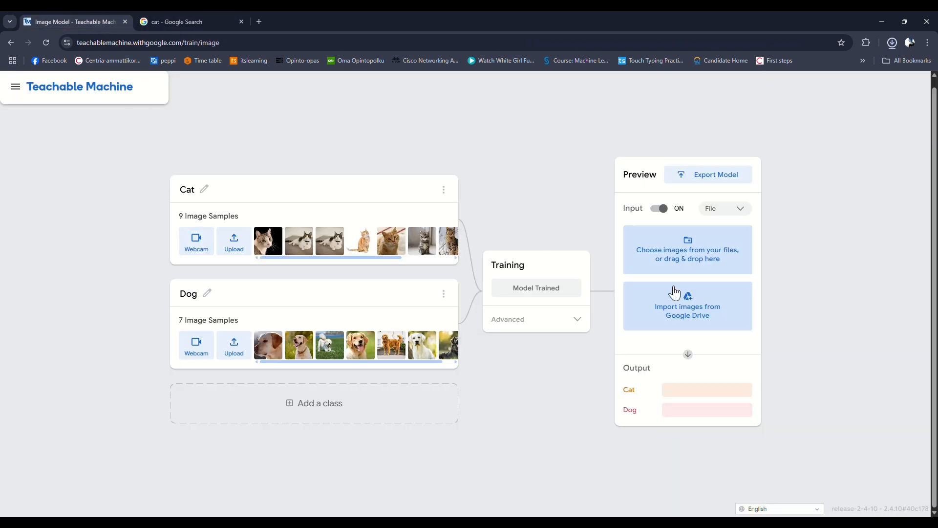
click(692, 262)
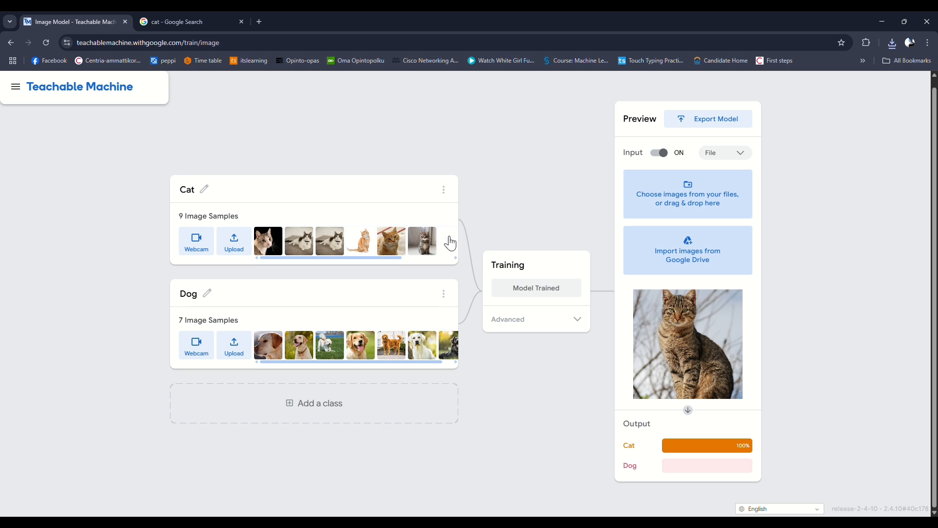
Delete the seventh image sample, the sitting tabby cat, from the Cat class
click(450, 239)
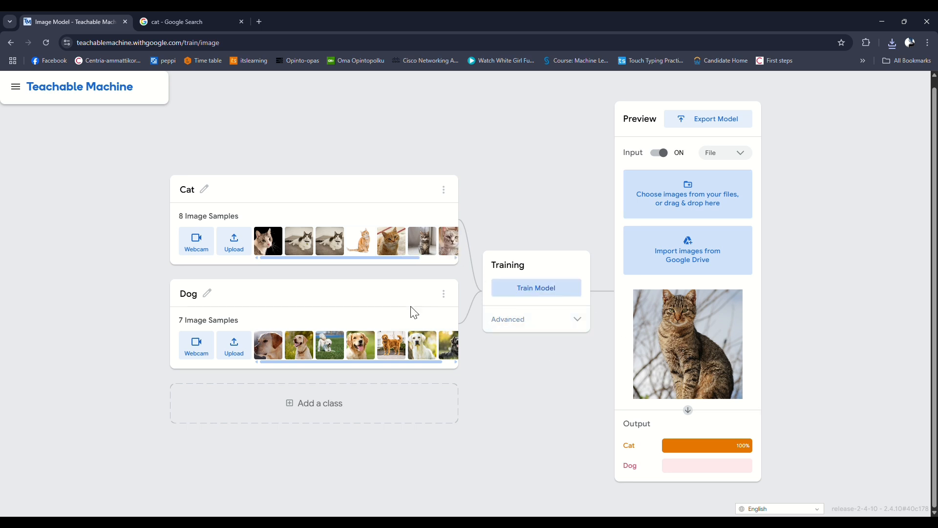